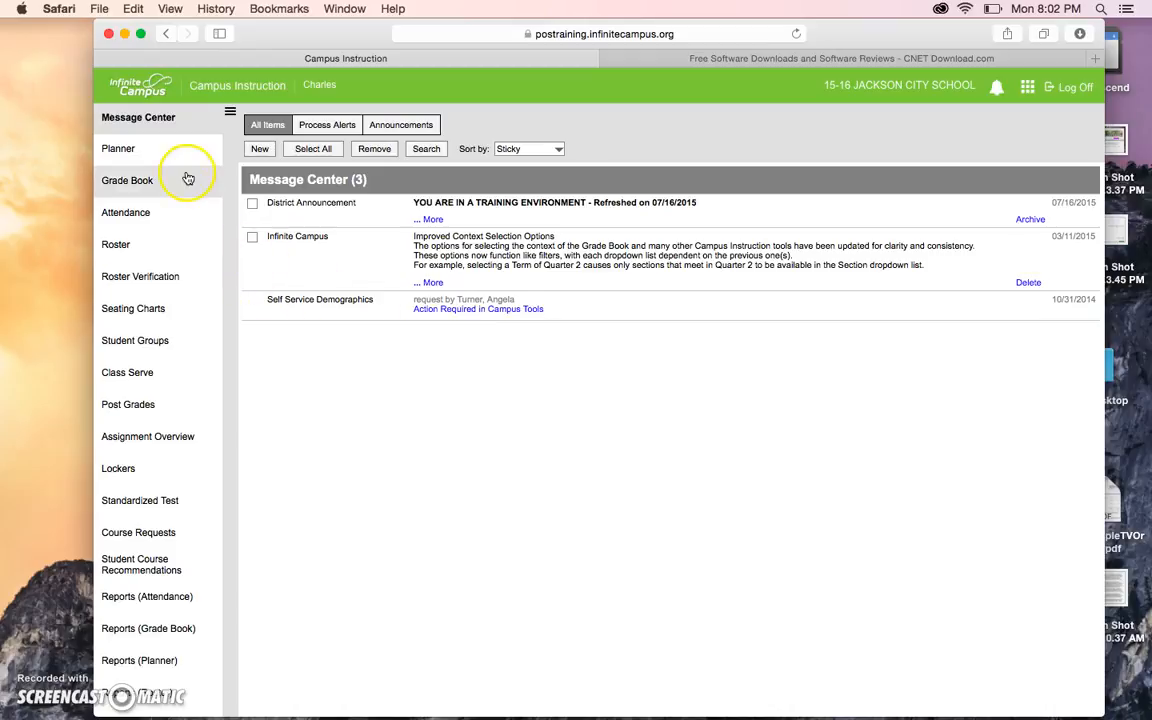
Step: Open the class roster for term 1 (07/20/15 - 10/01/15)
click(127, 252)
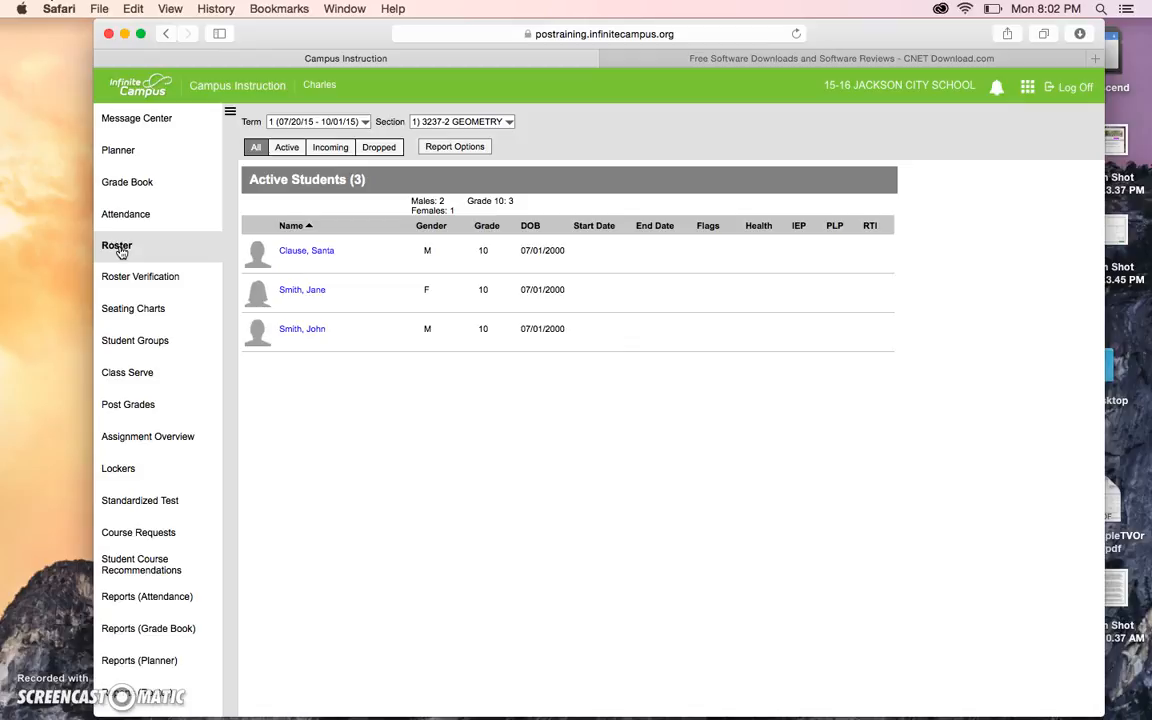
click(289, 121)
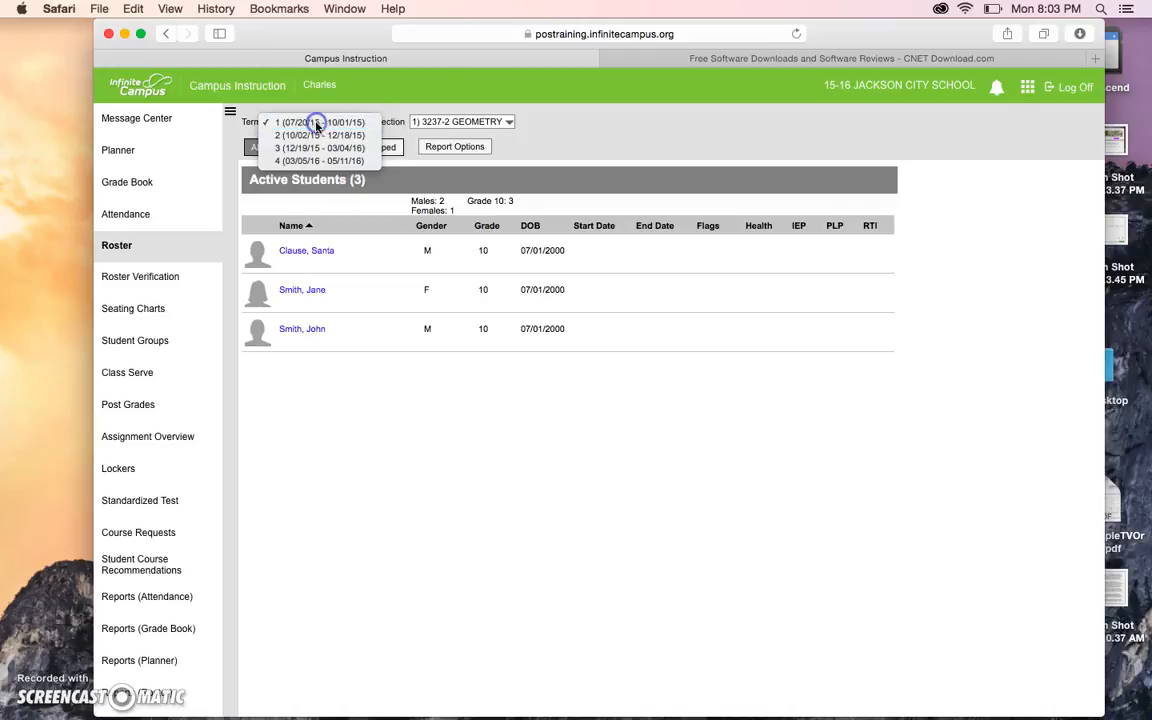
click(317, 122)
Step: View the roster filtered to active, incoming and dropped students, and return to showing all students
click(290, 148)
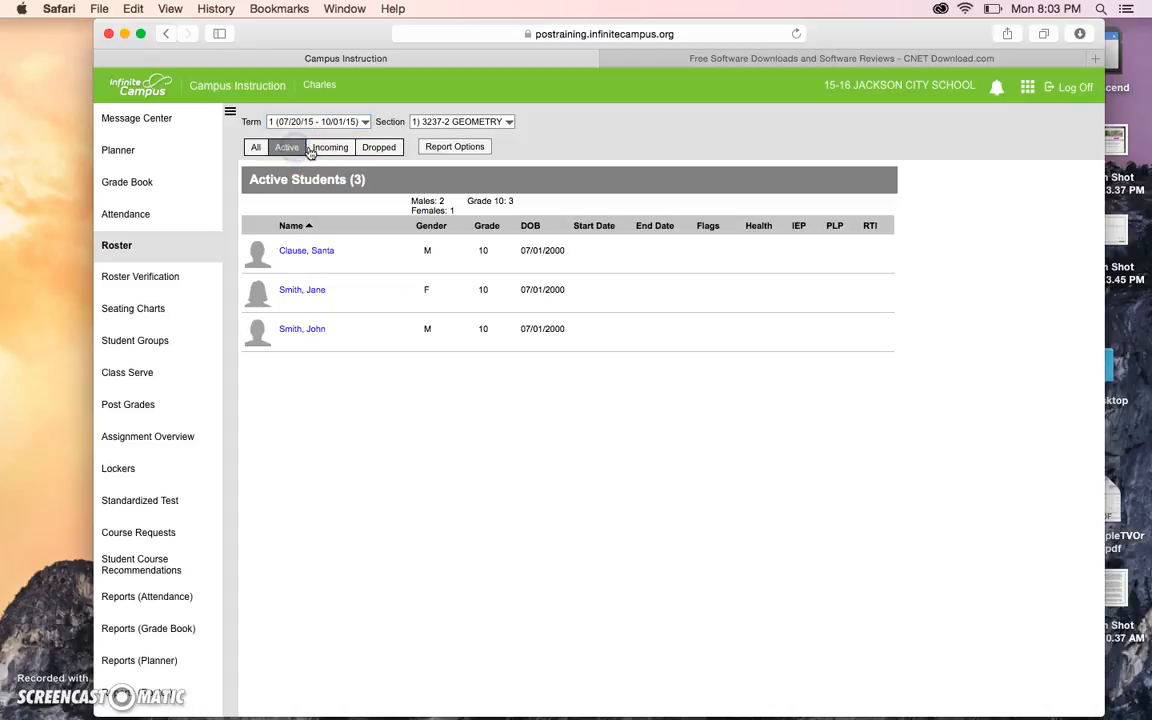
click(329, 147)
click(377, 148)
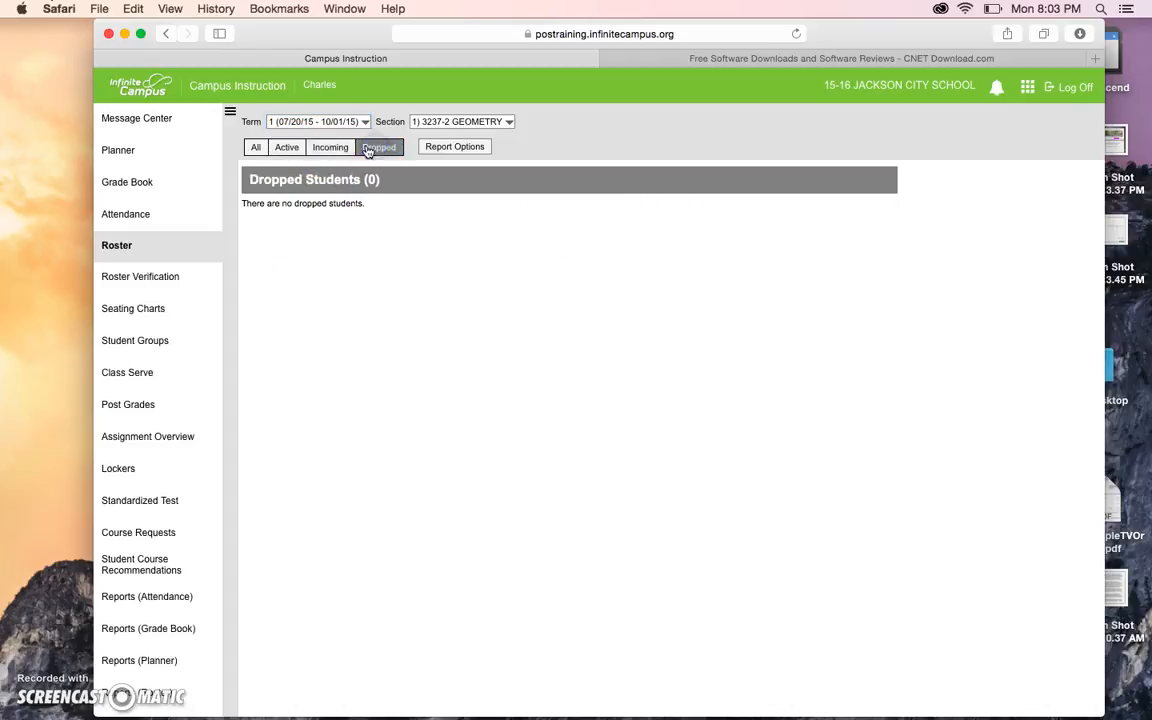
click(255, 148)
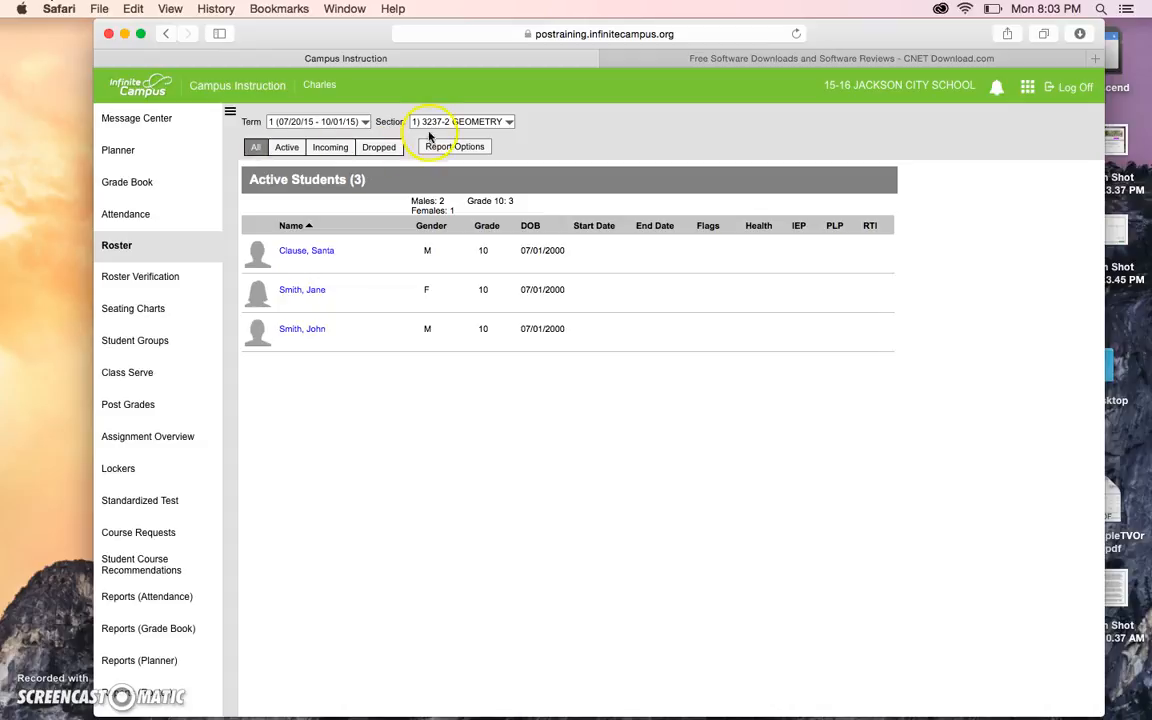
Step: Check the available sections for the roster and keep 3237-2 GEOMETRY as the chosen section
click(467, 122)
click(466, 135)
click(480, 121)
click(486, 112)
Step: Open the roster report options and select both sections, 3237-2 GEOMETRY and 3237-3 GEOMETRY
click(478, 150)
click(478, 150)
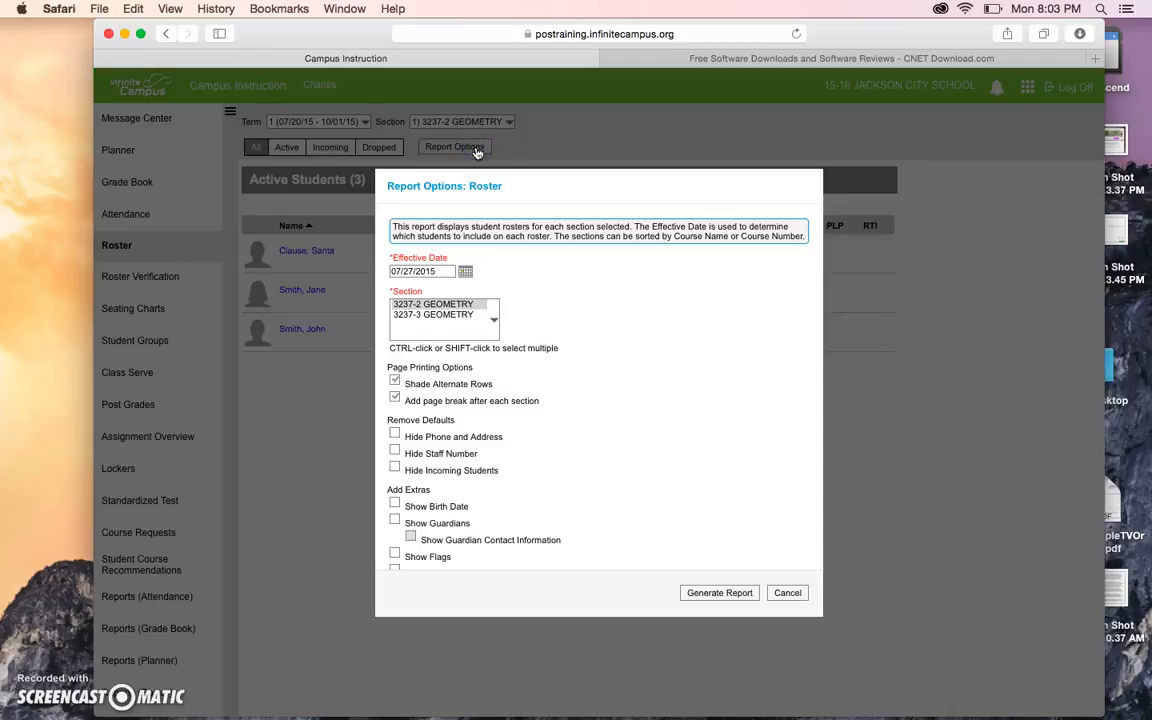
click(402, 272)
scroll(492, 292, down, 2)
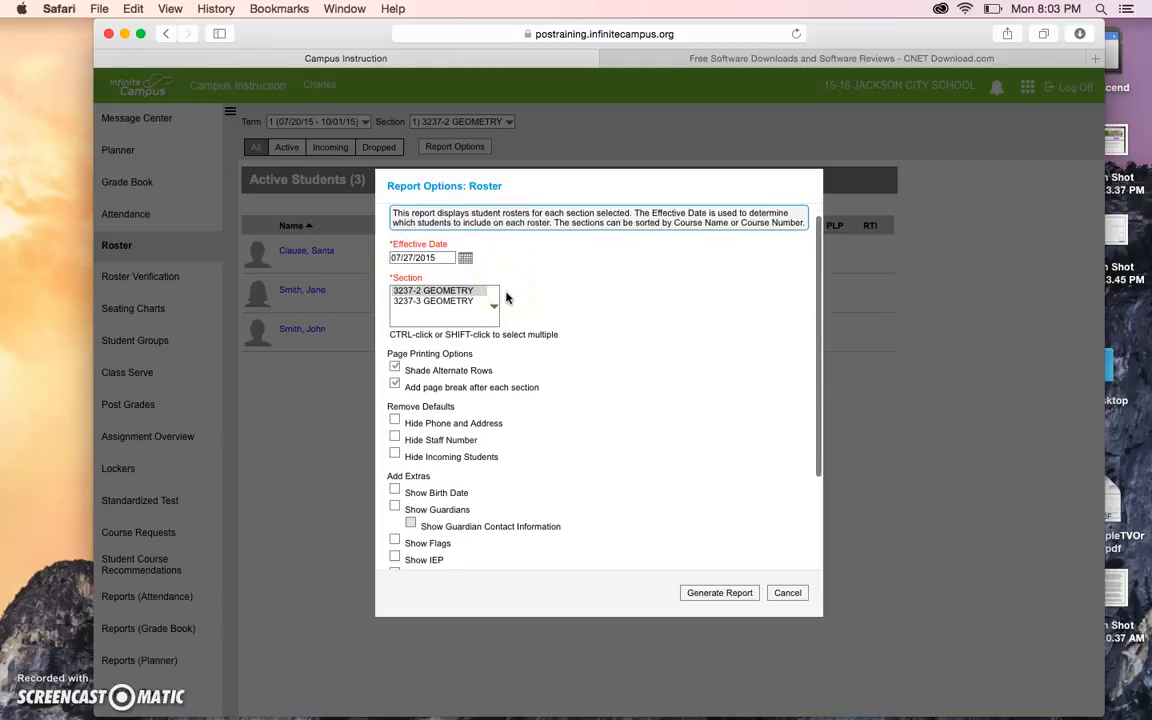
shift+click(453, 283)
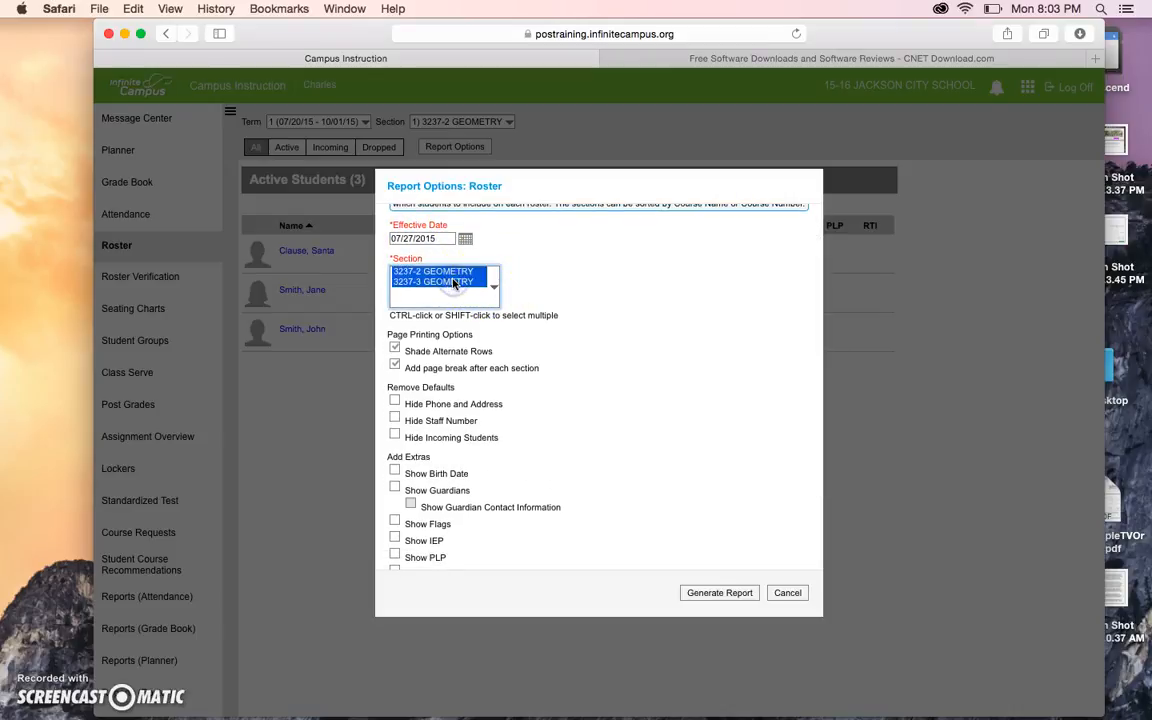
click(453, 283)
shift+click(456, 273)
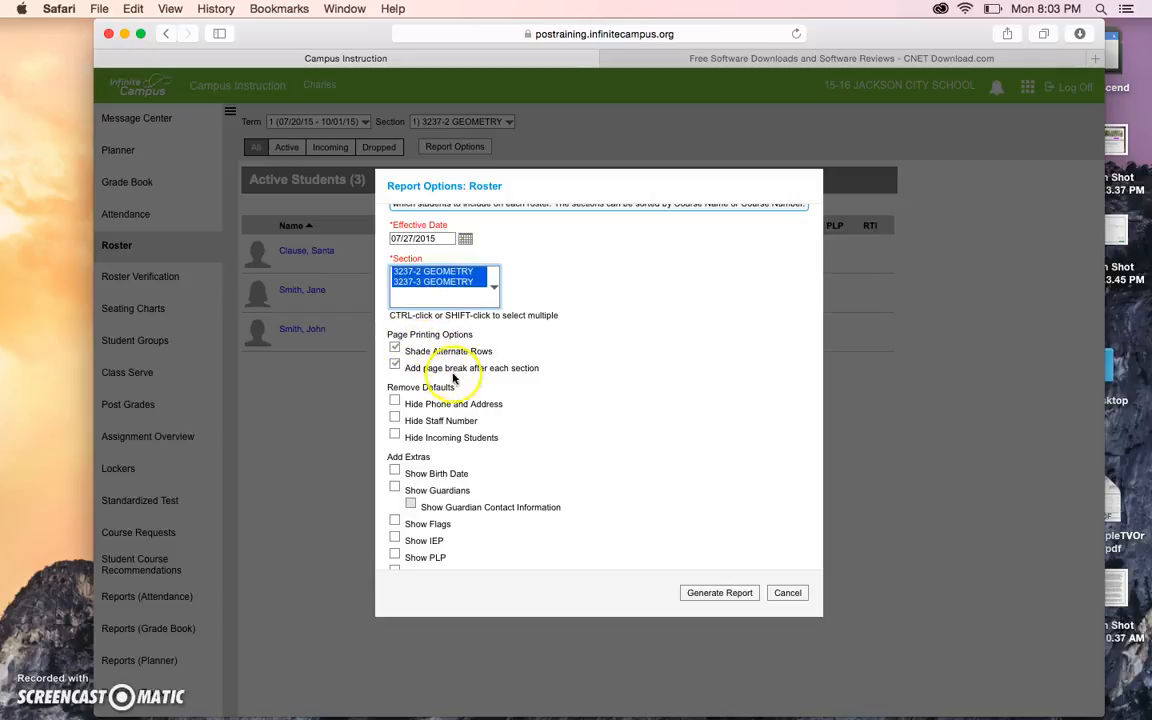
Step: Add the birth date, guardians and guardian contact information as extras in the roster report
scroll(450, 380, down, 3)
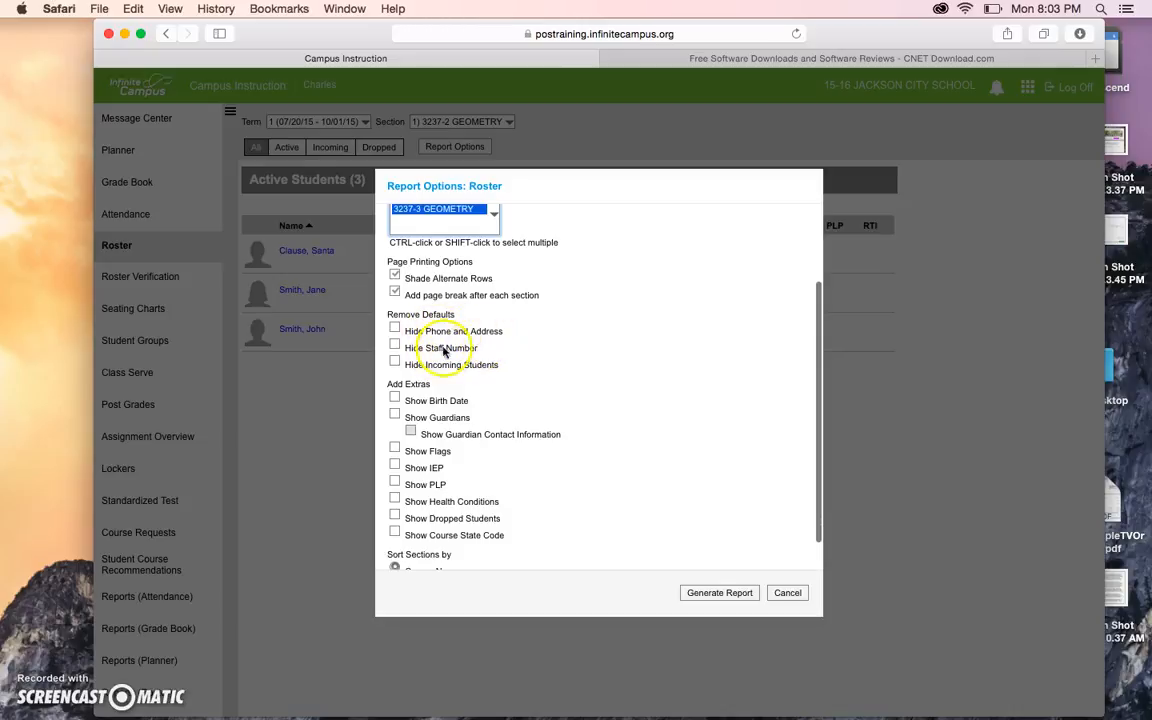
scroll(473, 401, down, 2)
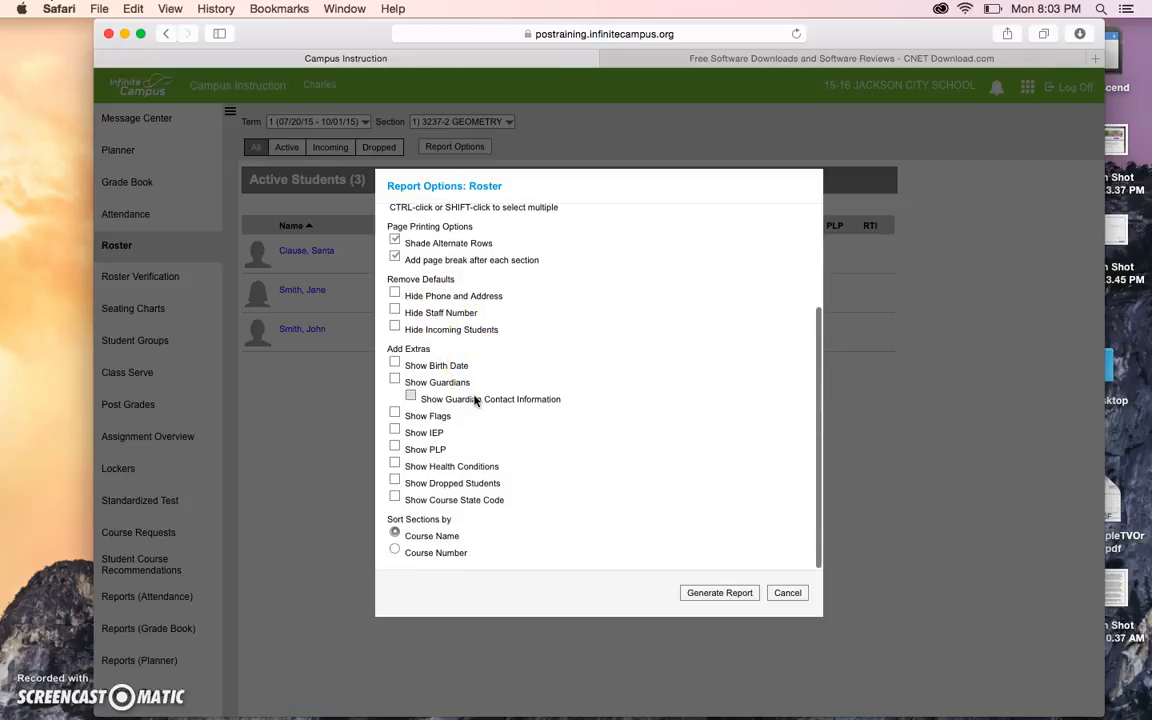
click(394, 363)
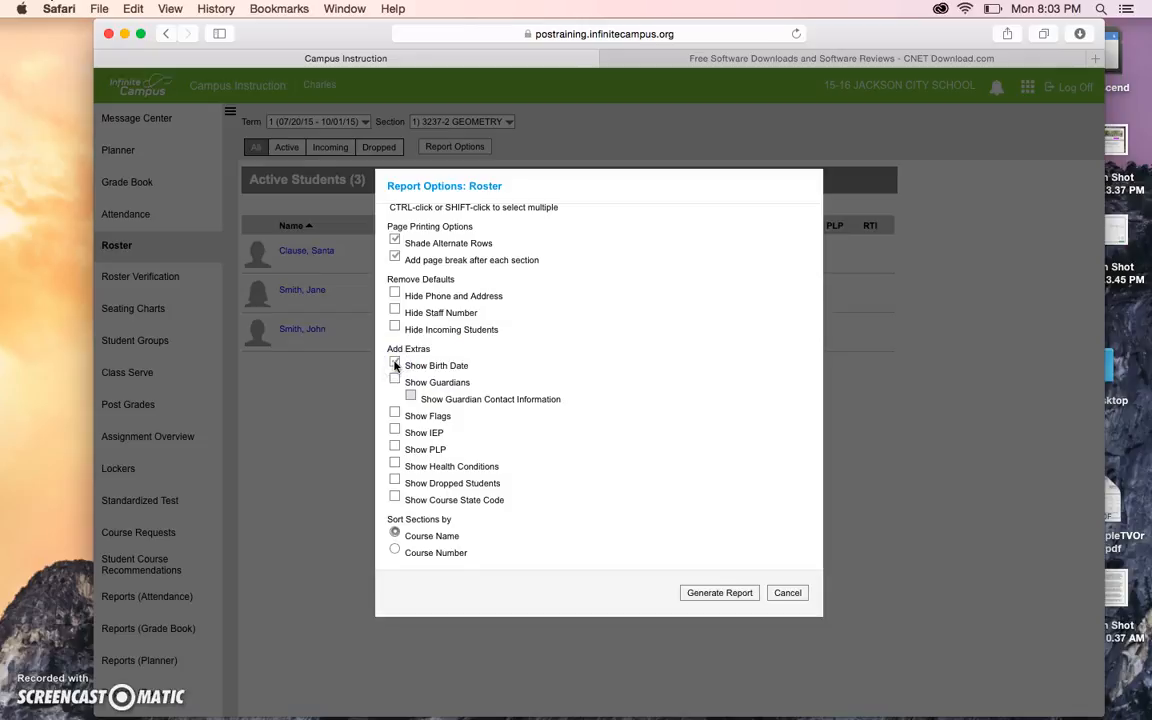
click(394, 379)
click(410, 396)
click(396, 431)
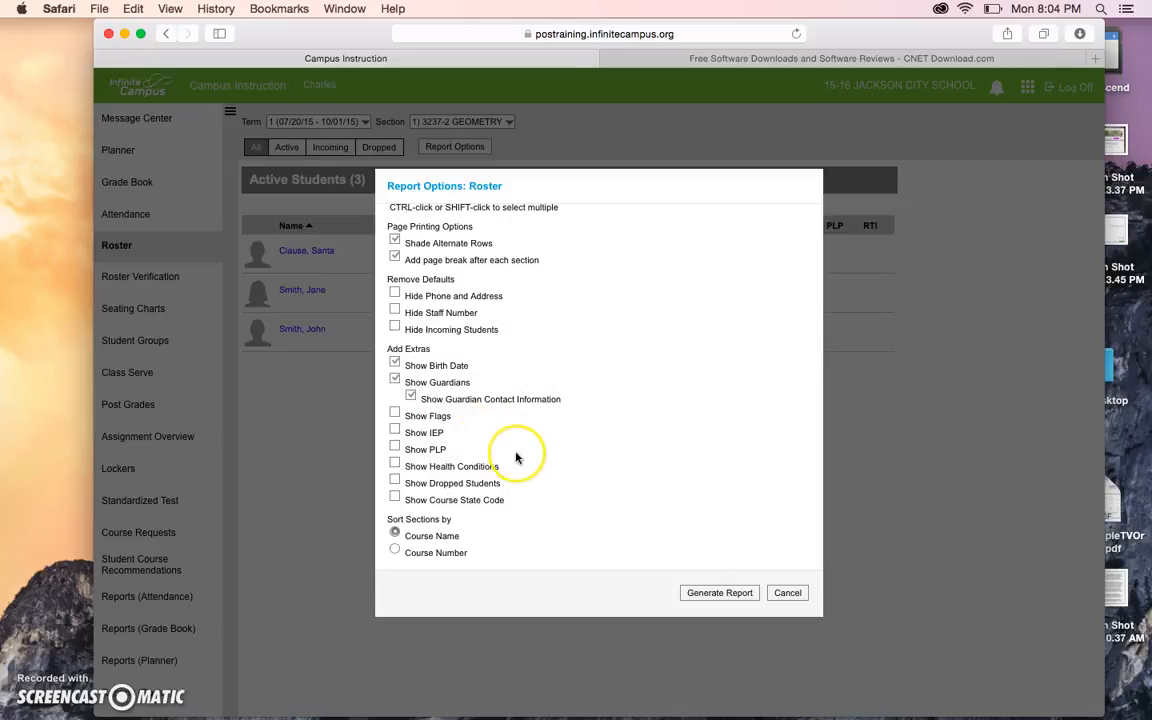
Step: Generate the roster report for the selected sections, and close both the report and its options after viewing it
click(709, 602)
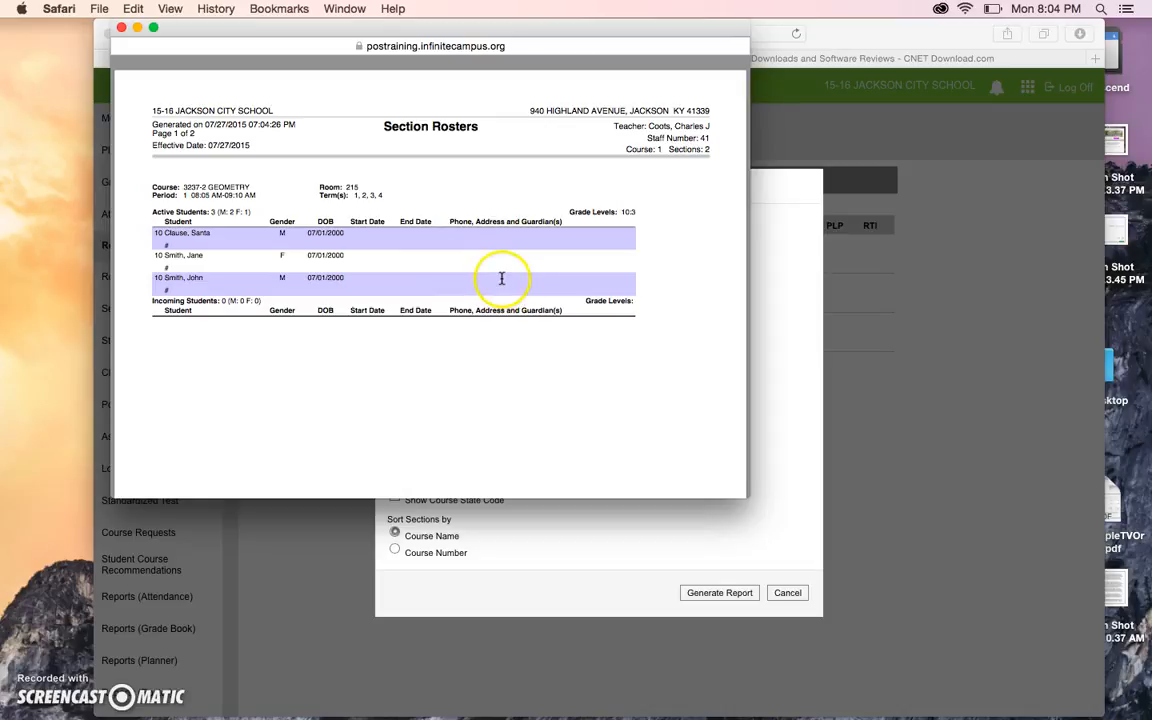
right_click(441, 248)
click(437, 197)
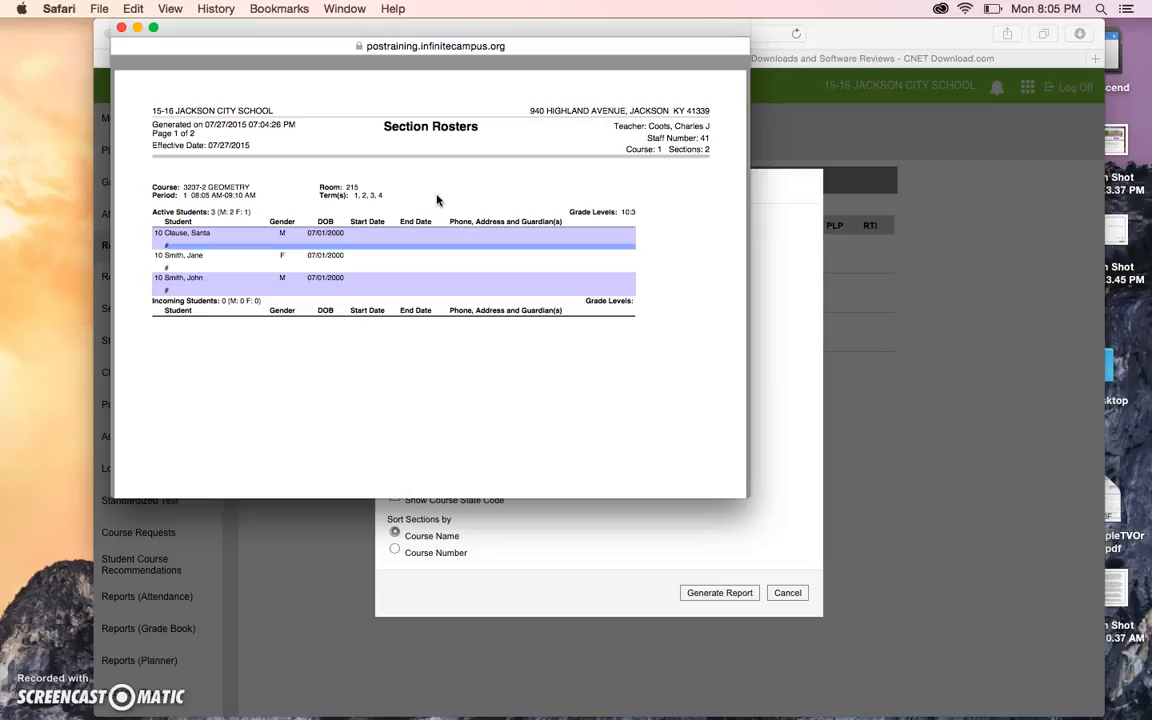
click(120, 28)
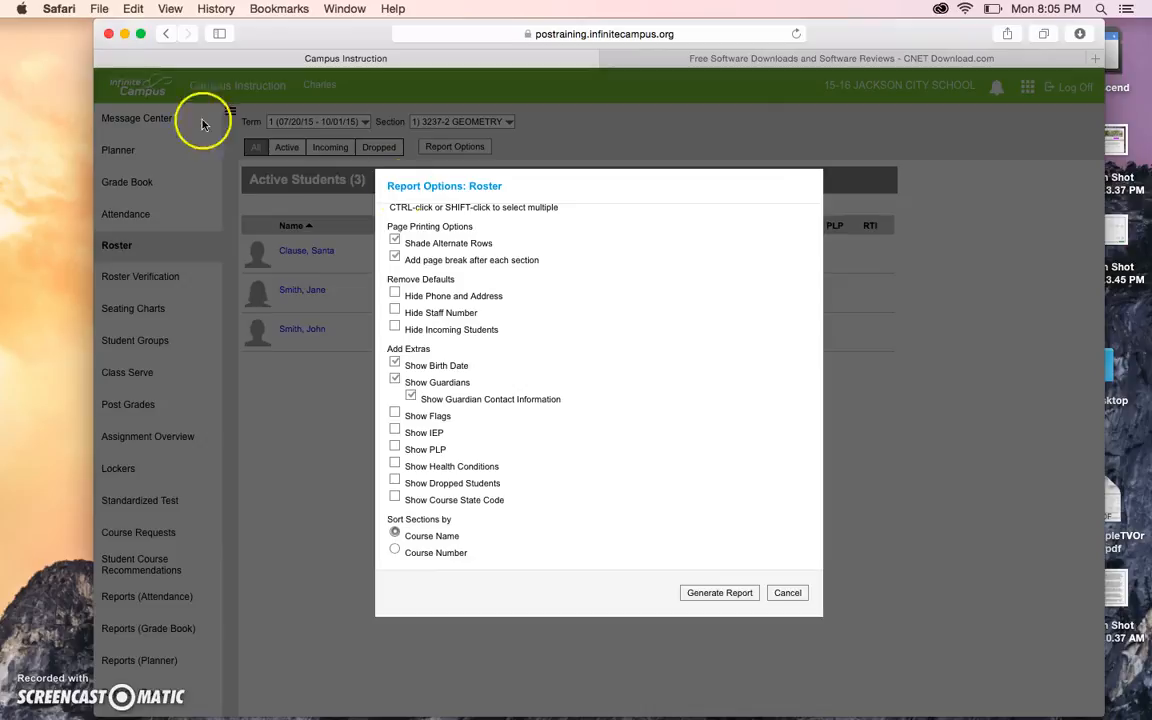
click(787, 592)
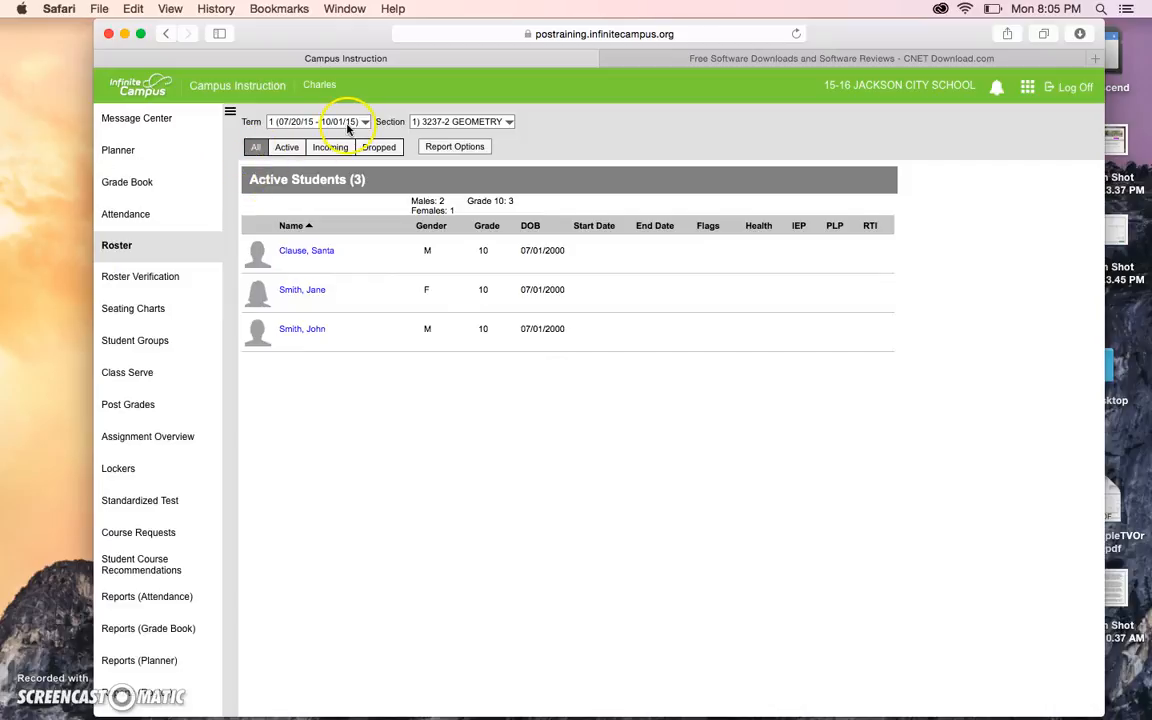
Step: Review the roster's section choices and report options once more, and close them
click(483, 121)
click(483, 123)
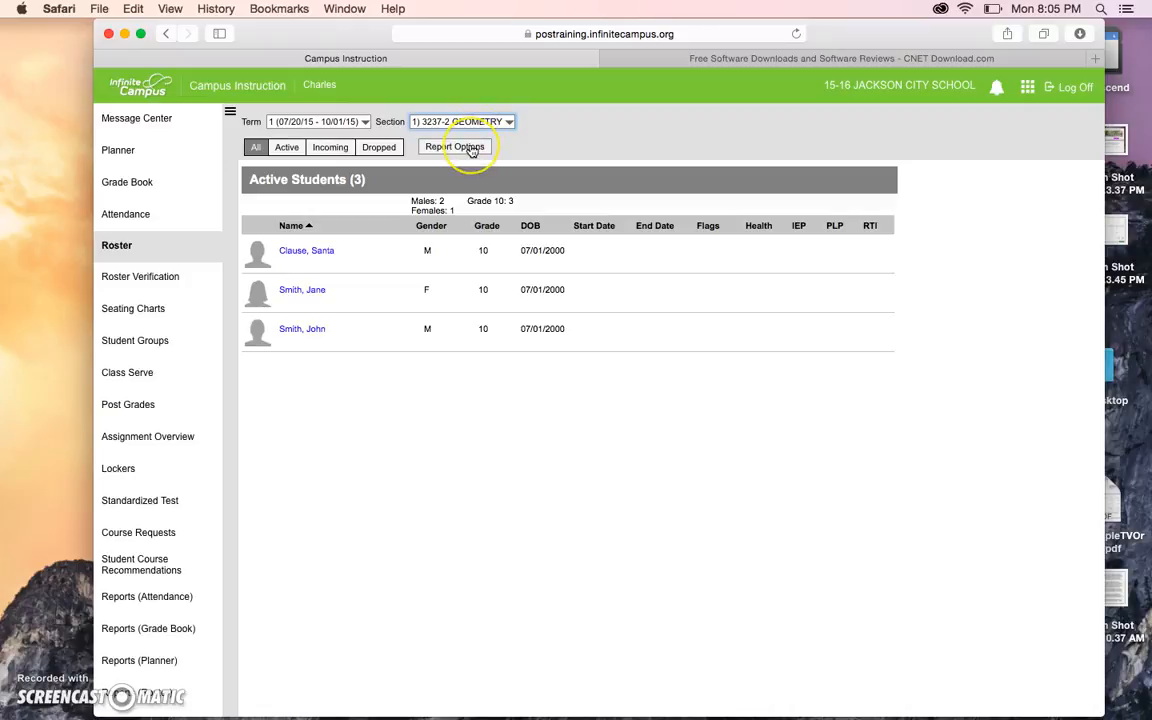
click(472, 148)
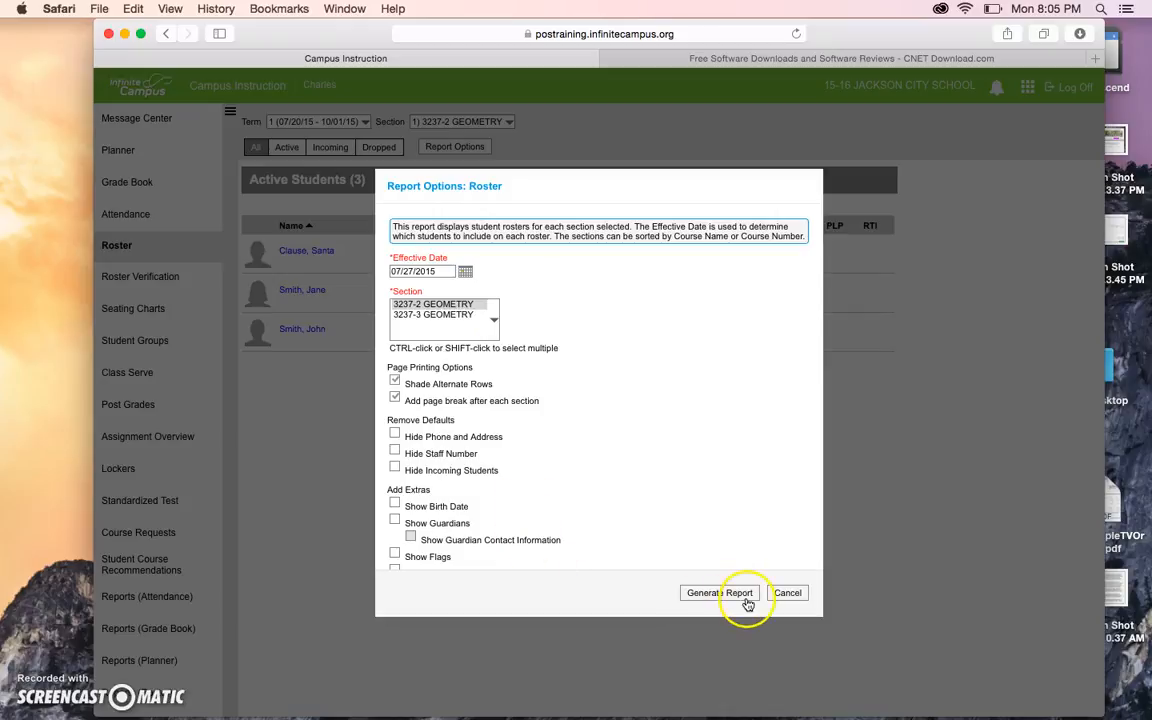
click(787, 596)
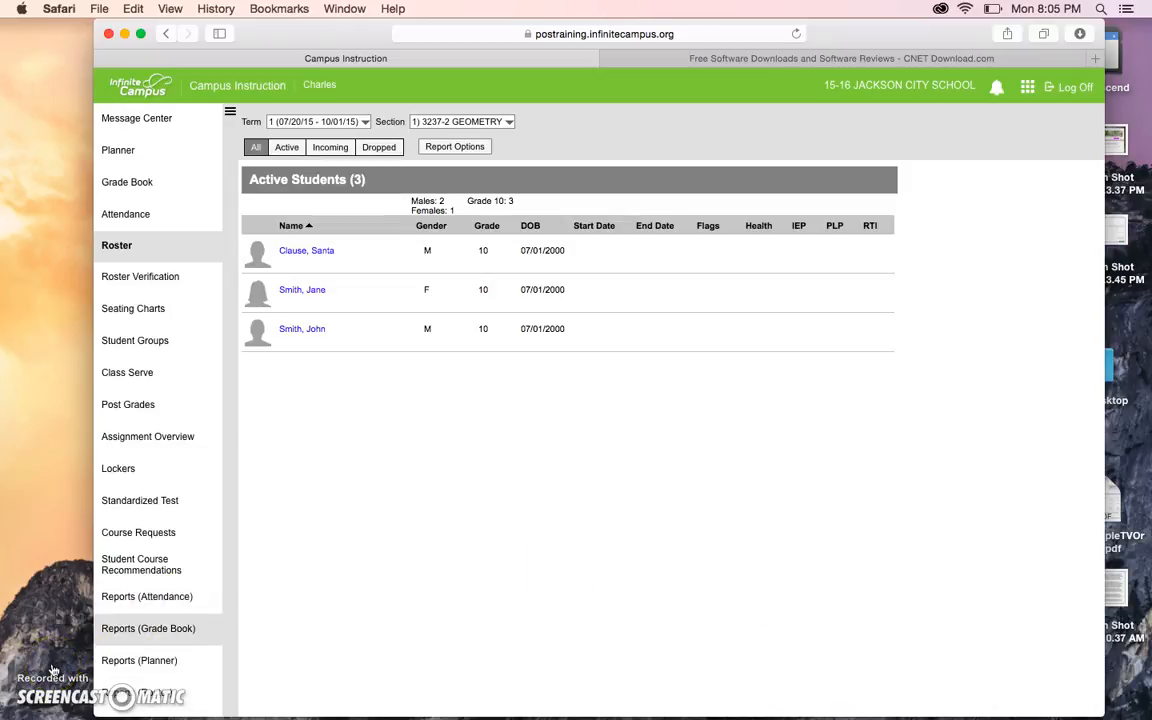
click(53, 668)
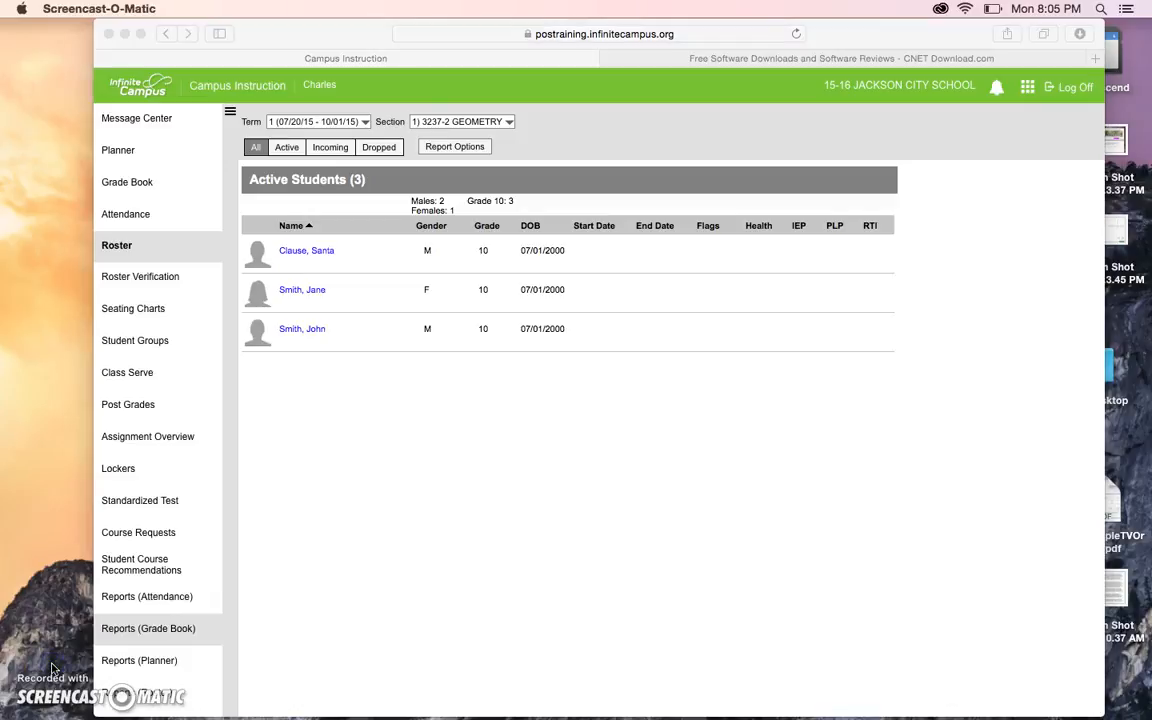